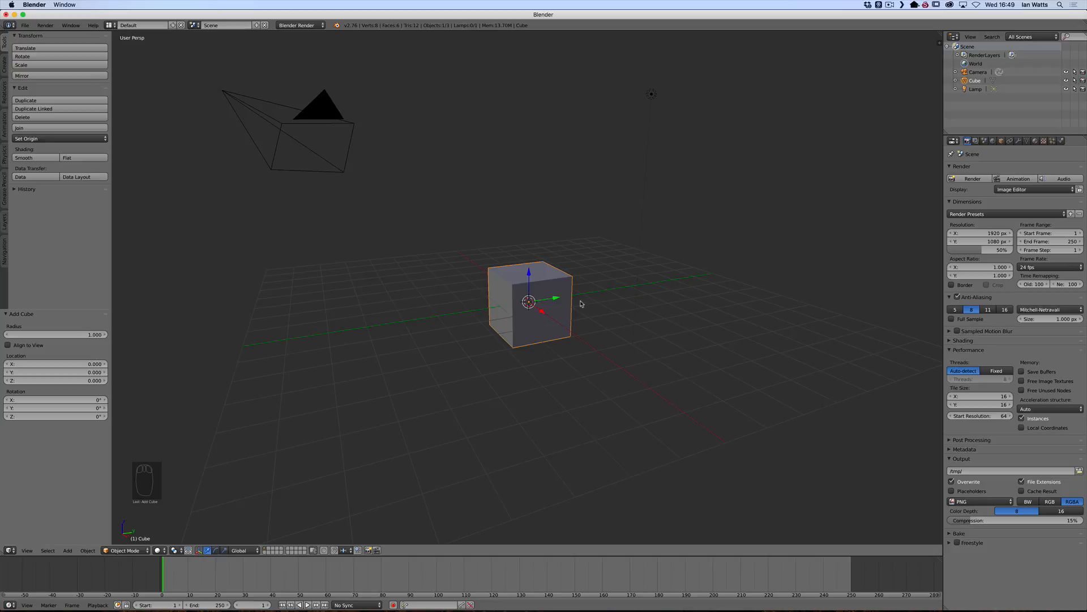
Move the cube freely about 3.1 units in Y and 3.9 units in Z, and undo that move
key(g)
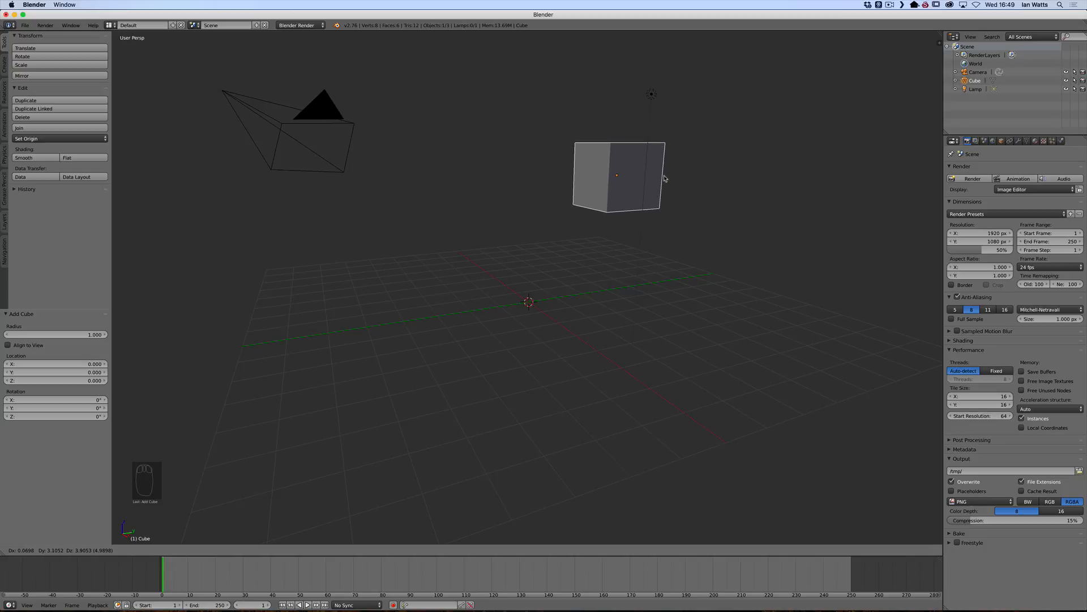
click(665, 178)
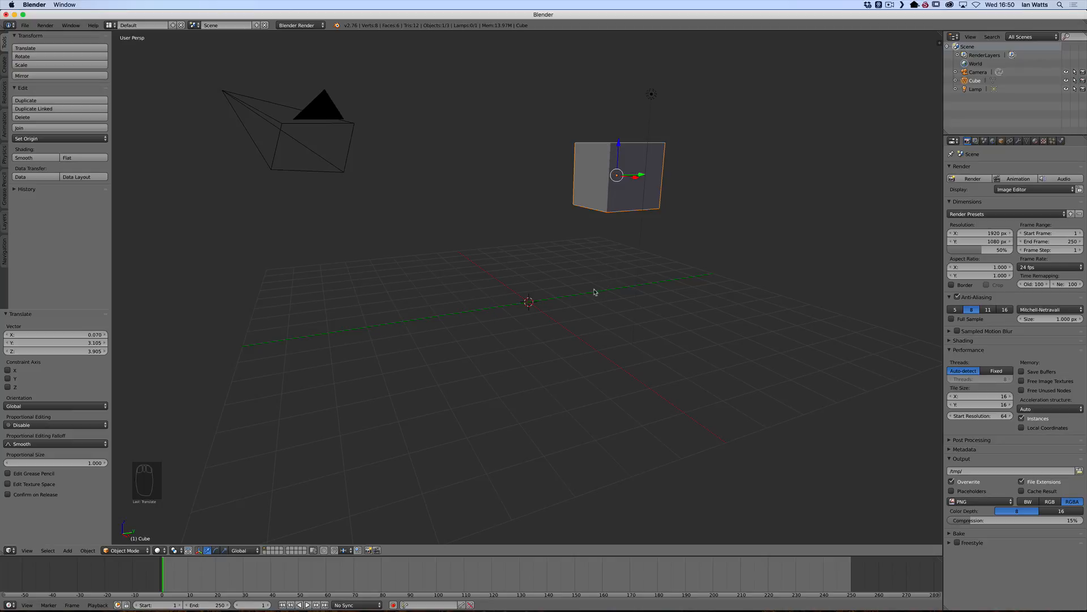
mouse_move(520, 322)
middle_down()
mouse_move(551, 323)
mouse_move(520, 321)
middle_up()
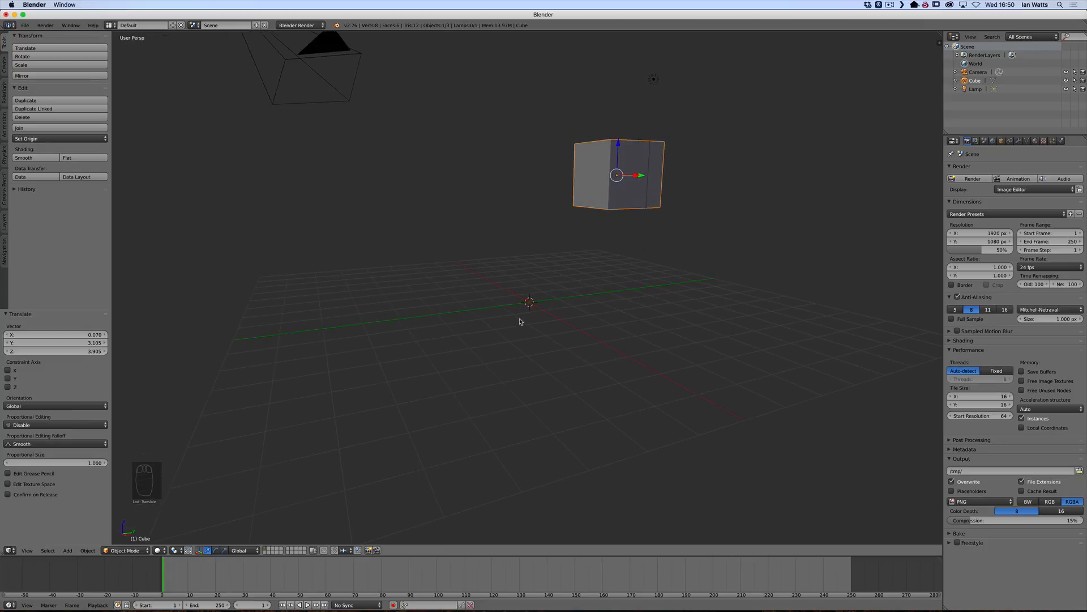
right_click(519, 318)
key(super)
key(super+z)
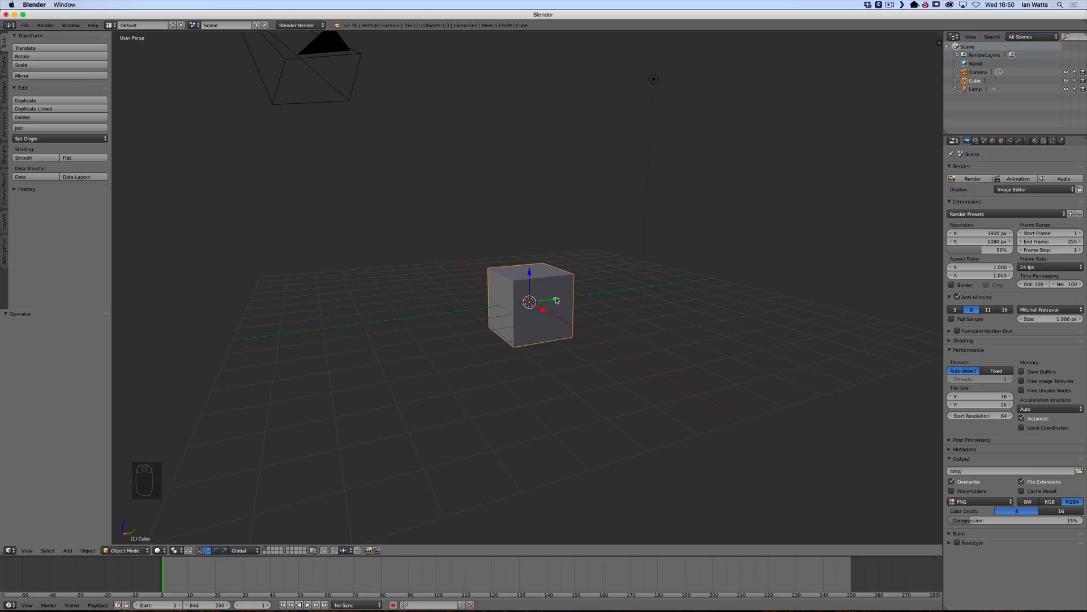
Move the cube about -0.03 units along the global Y axis and about -0.17 units along the global X axis
key(g)
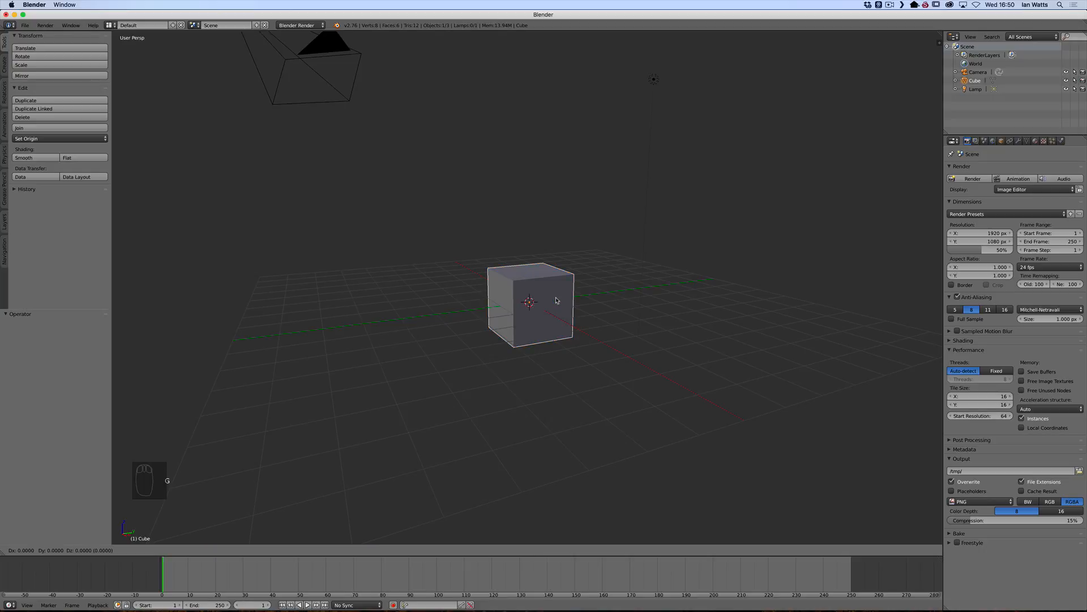
key(y)
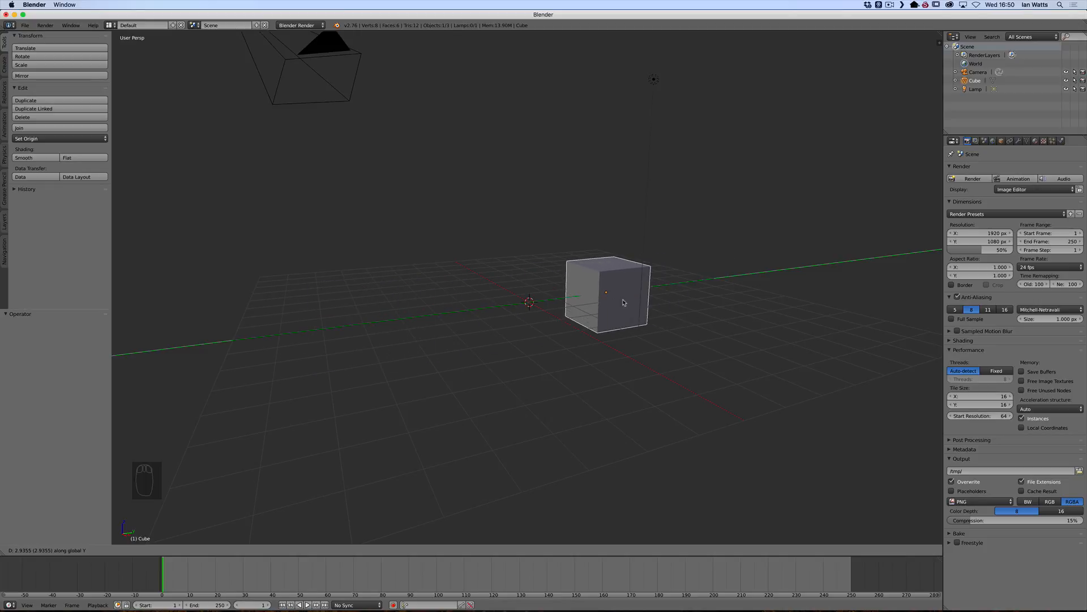
click(545, 312)
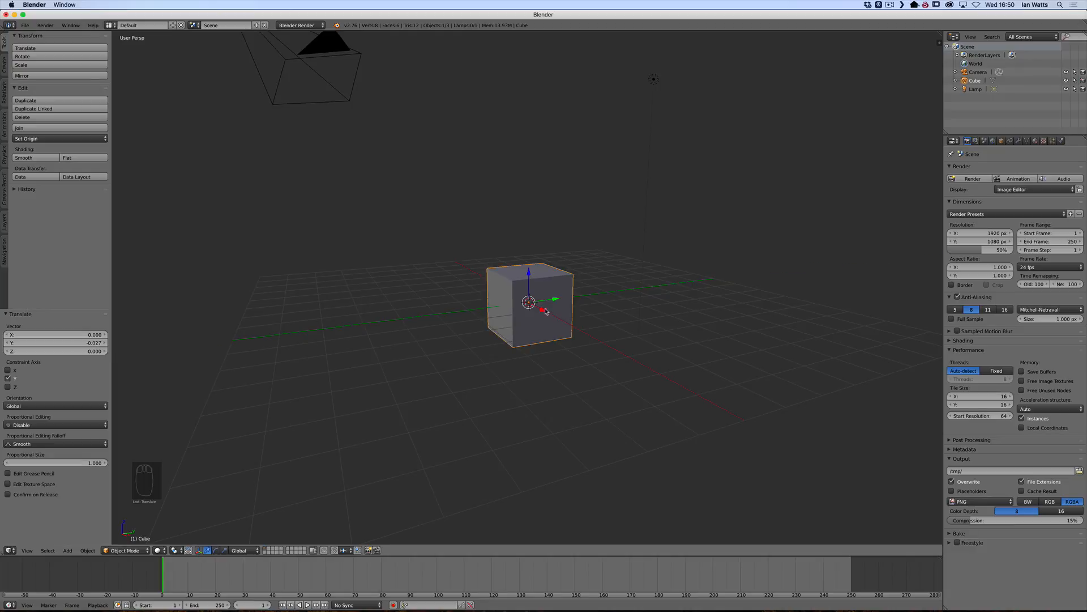
key(g)
key(x)
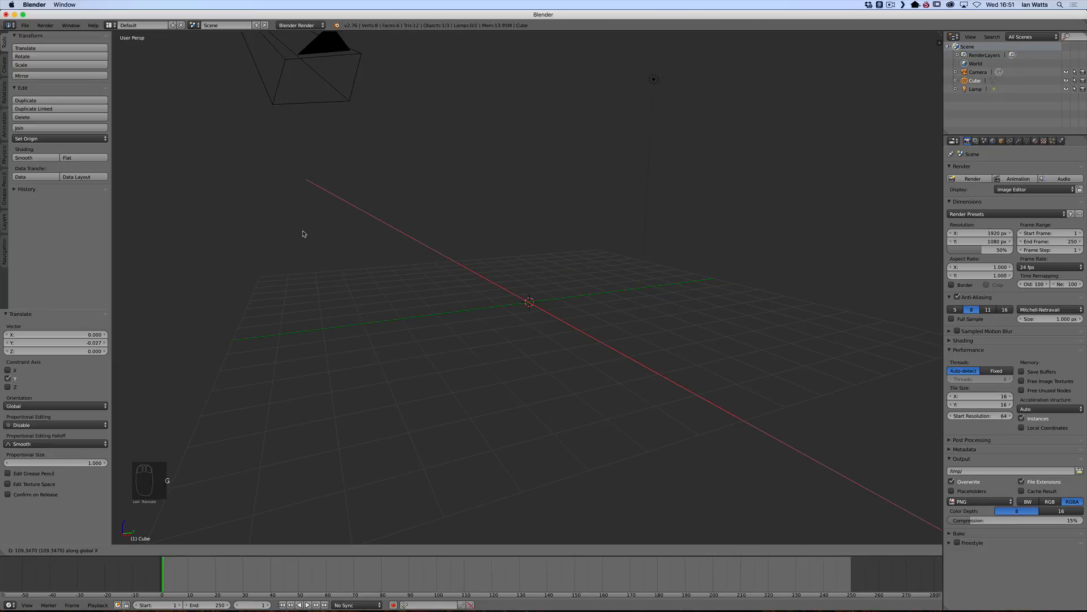
click(585, 349)
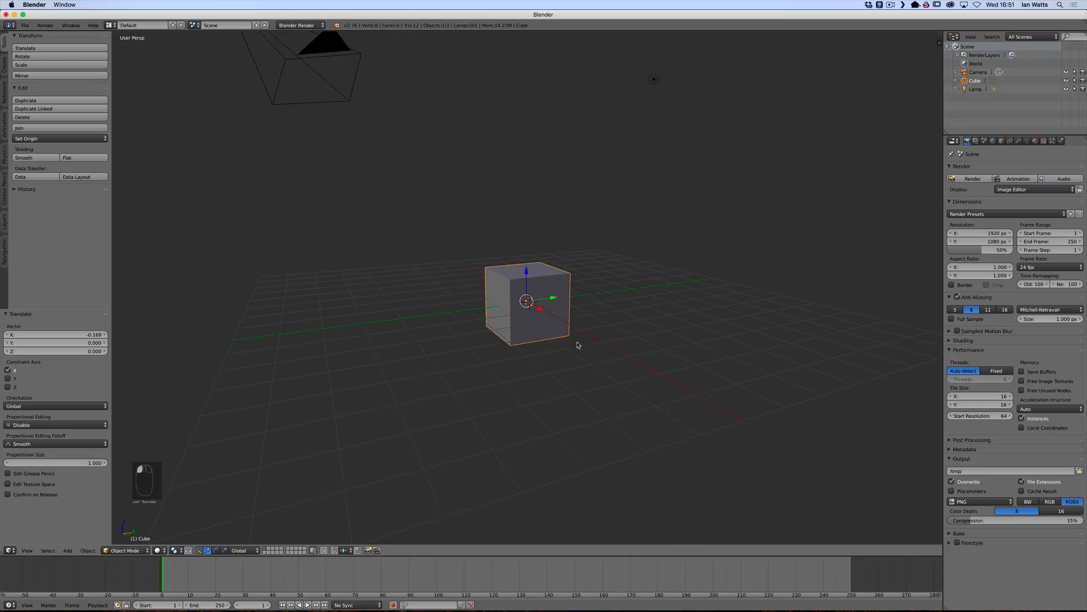
Move the cube about -0.13 units with the movement constrained to the global Z axis
key(g)
key(z)
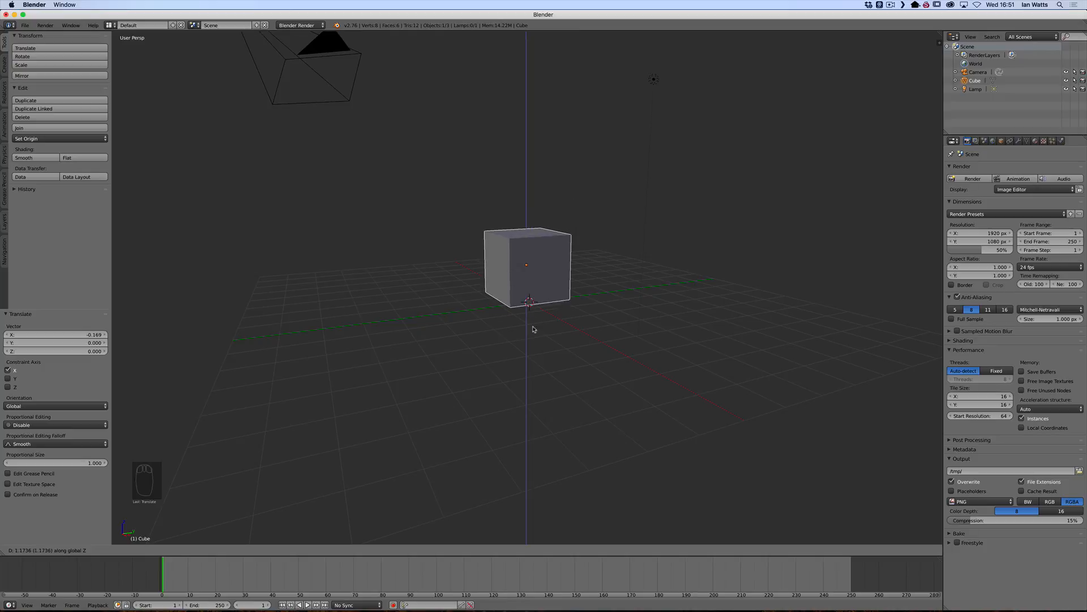
click(532, 348)
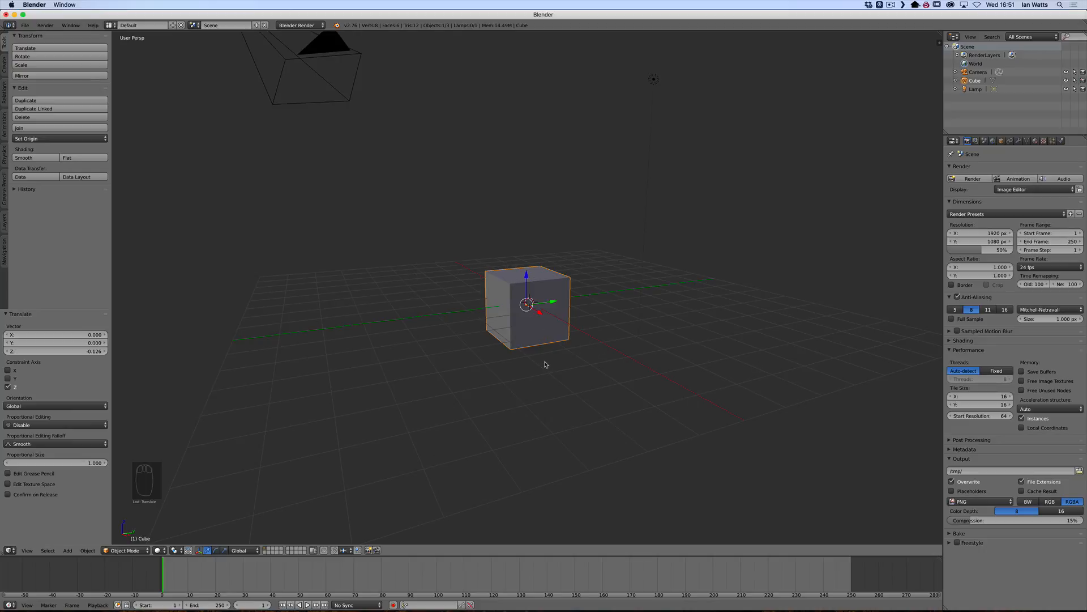
Move the cube with the global Z axis locked, about 1.6 units in X and -4.4 units in Y
key(g)
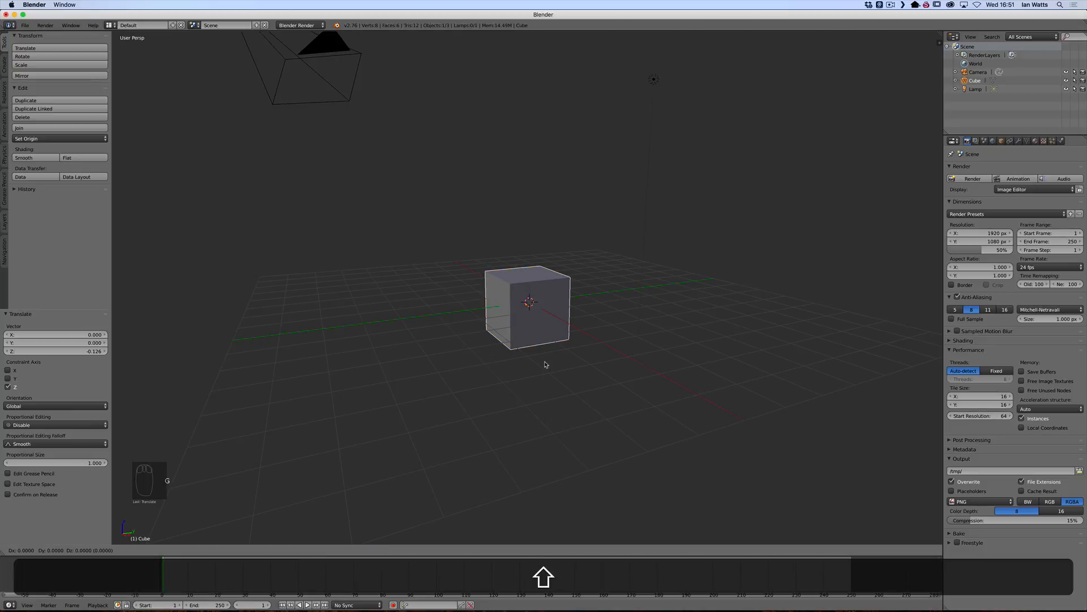
key(shift+z)
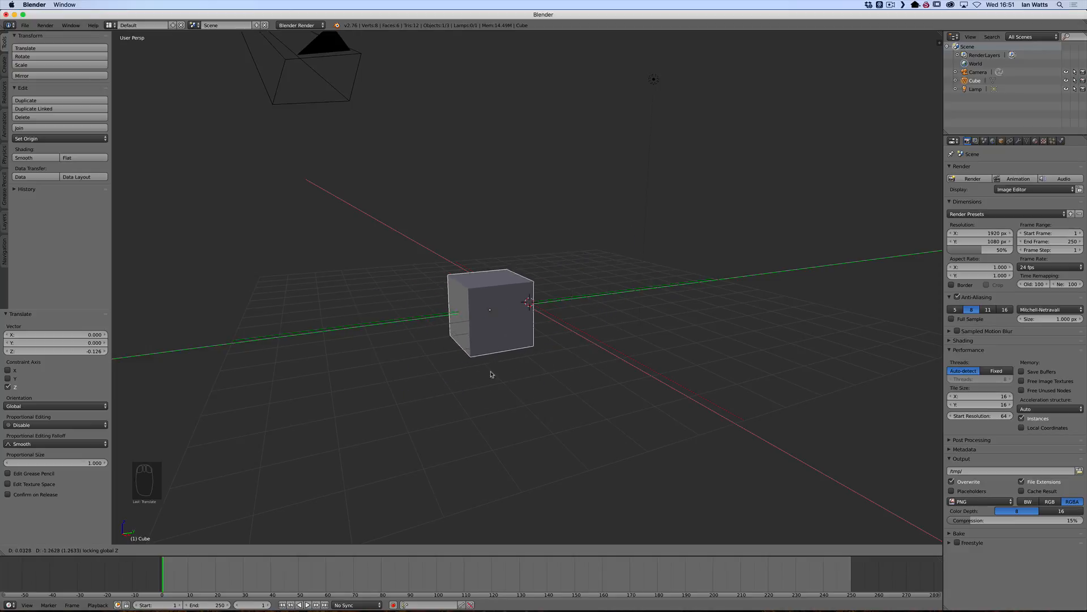
click(415, 400)
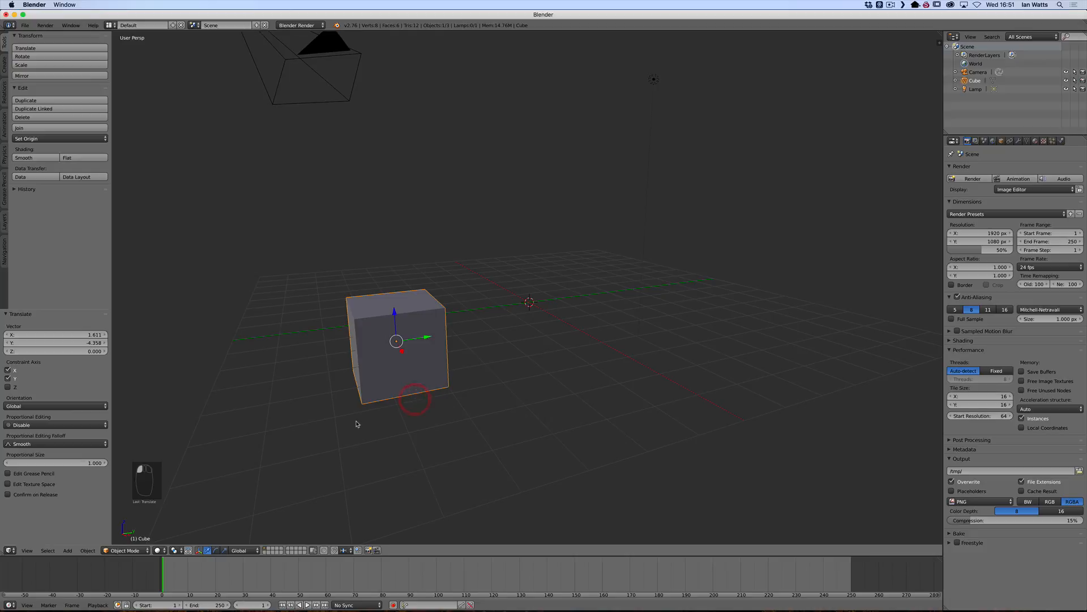
Move the cube with the global X axis locked, about 3.3 units in Y and -0.02 units in Z
mouse_move(357, 423)
middle_down()
mouse_move(398, 419)
mouse_move(357, 425)
middle_up()
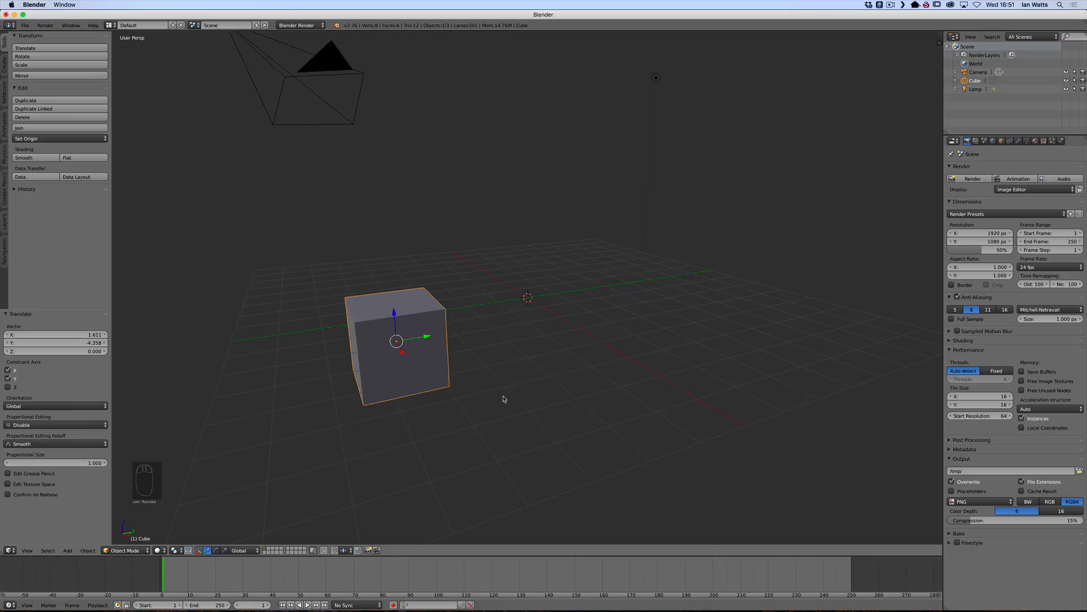
key(g)
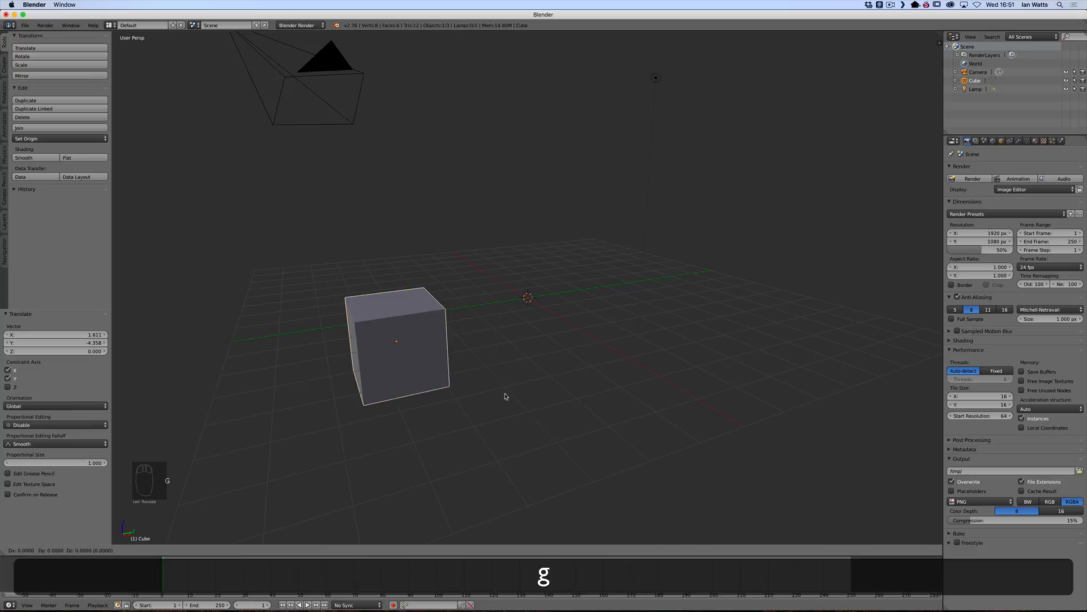
key(shift)
key(shift+x)
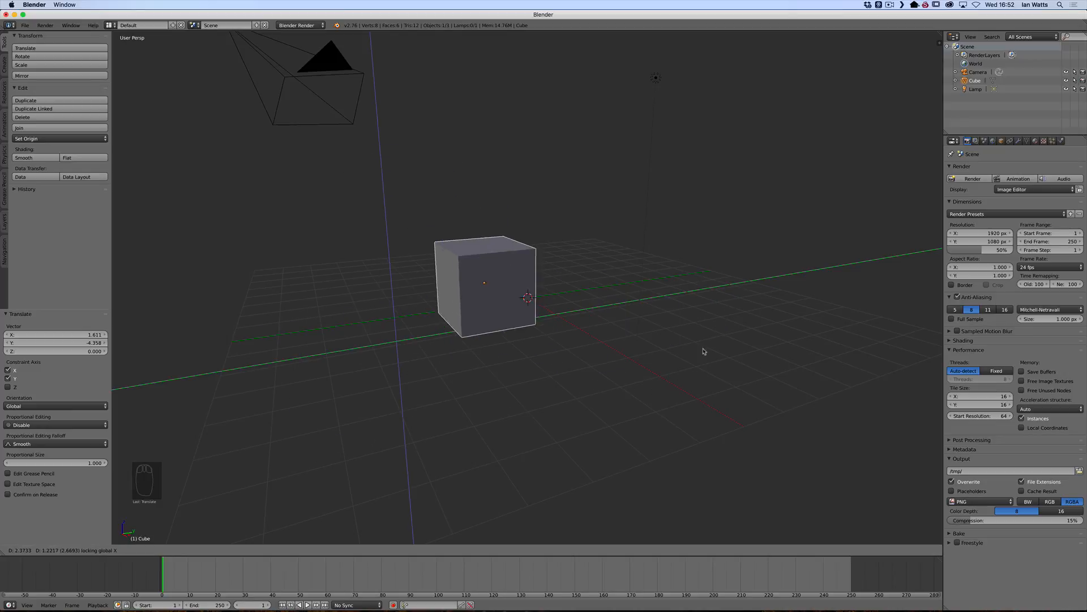
click(626, 377)
Try rotating the cube about the global Z axis and cancel the rotation
mouse_move(543, 397)
middle_down()
mouse_move(581, 384)
mouse_move(539, 401)
middle_up()
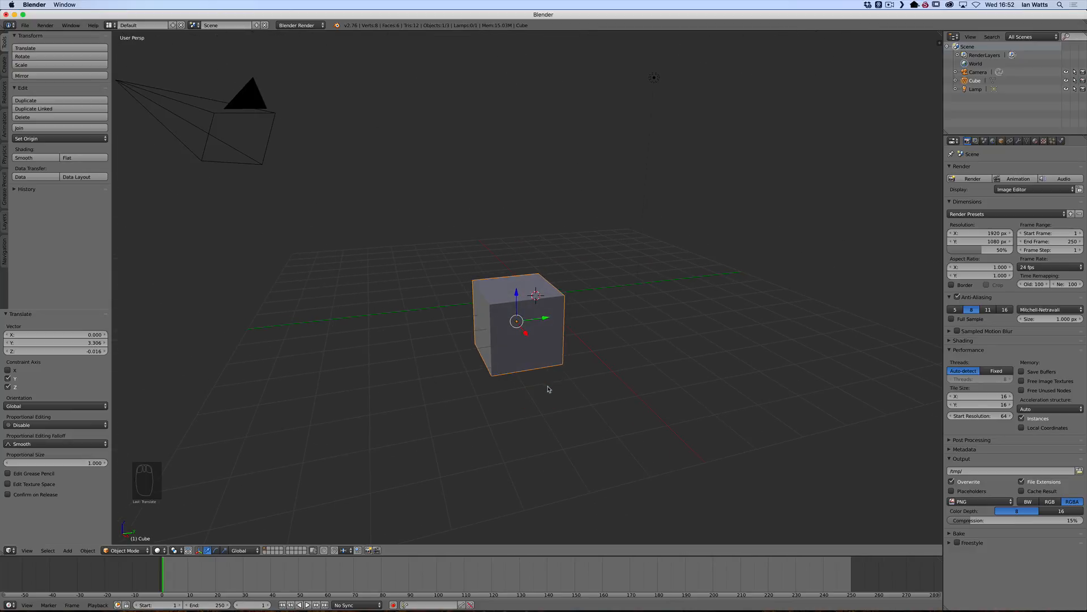
key(r)
key(z)
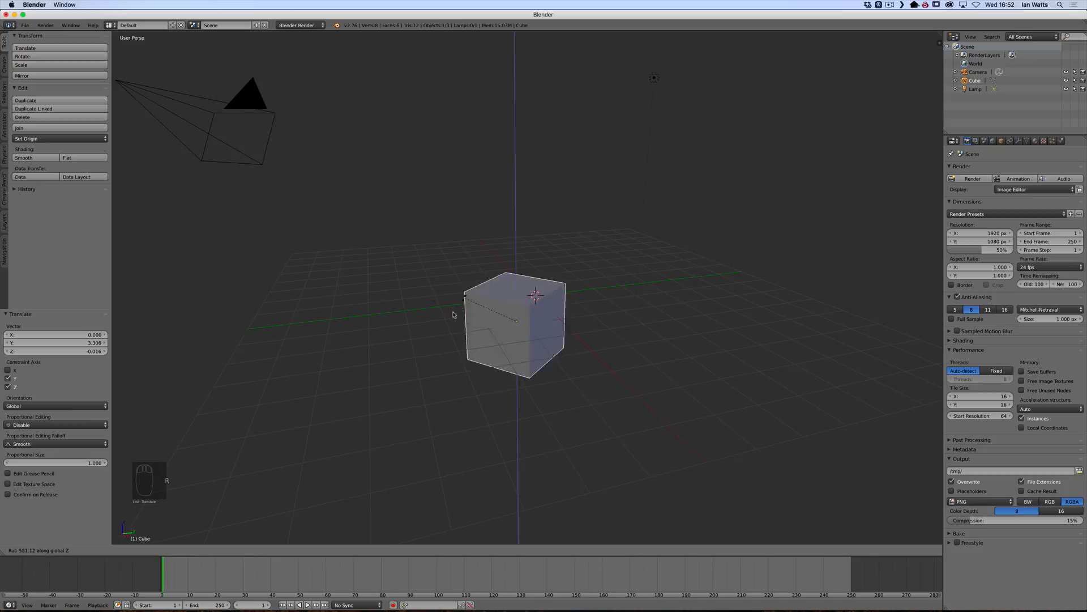
right_click(627, 401)
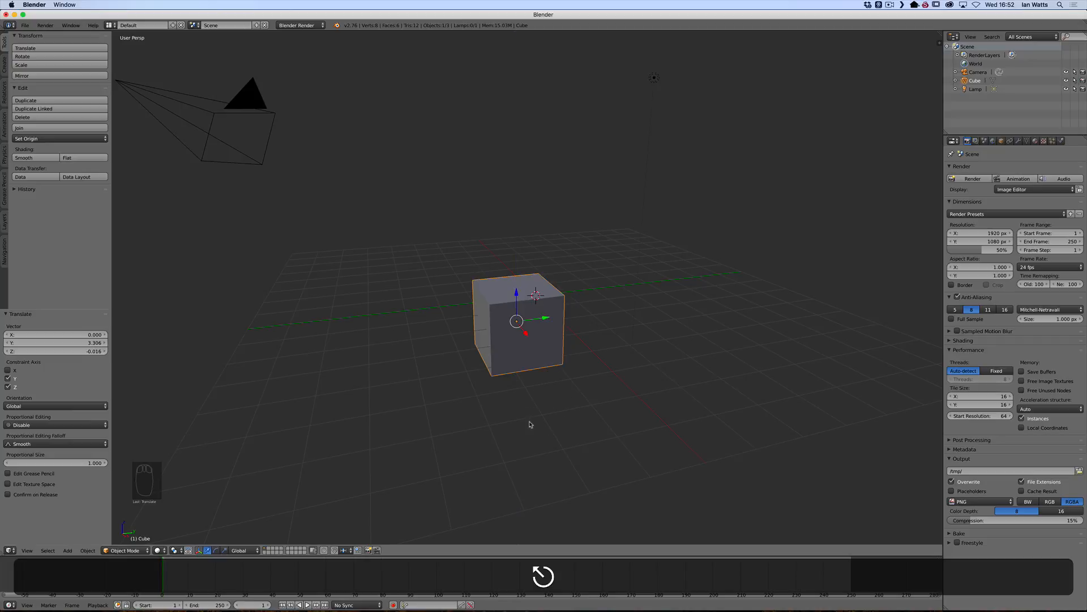
Try rotating the cube about the global X axis and cancel the rotation
key(r)
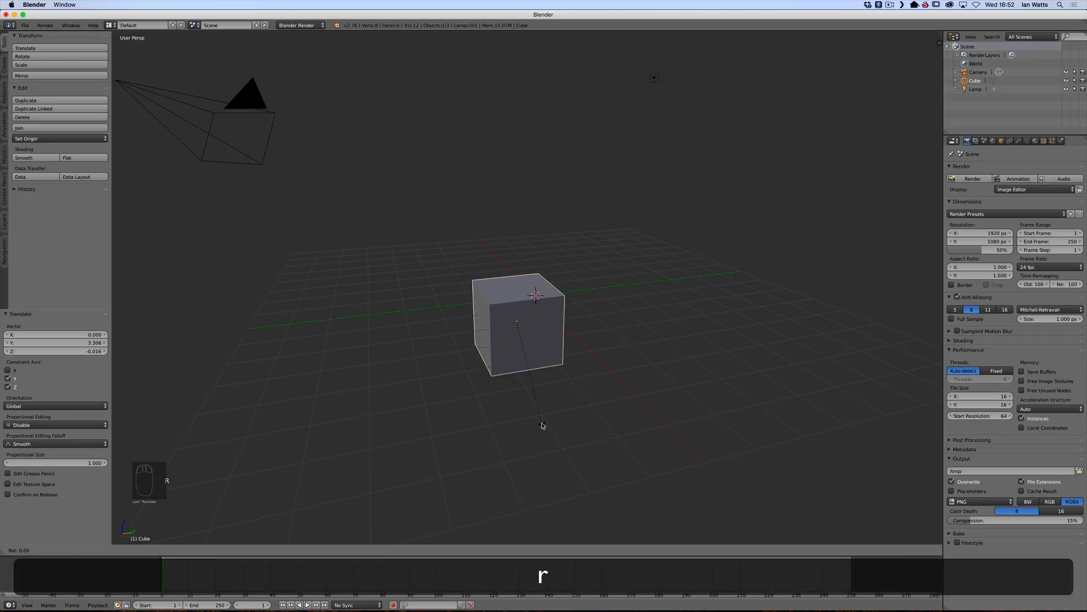
key(x)
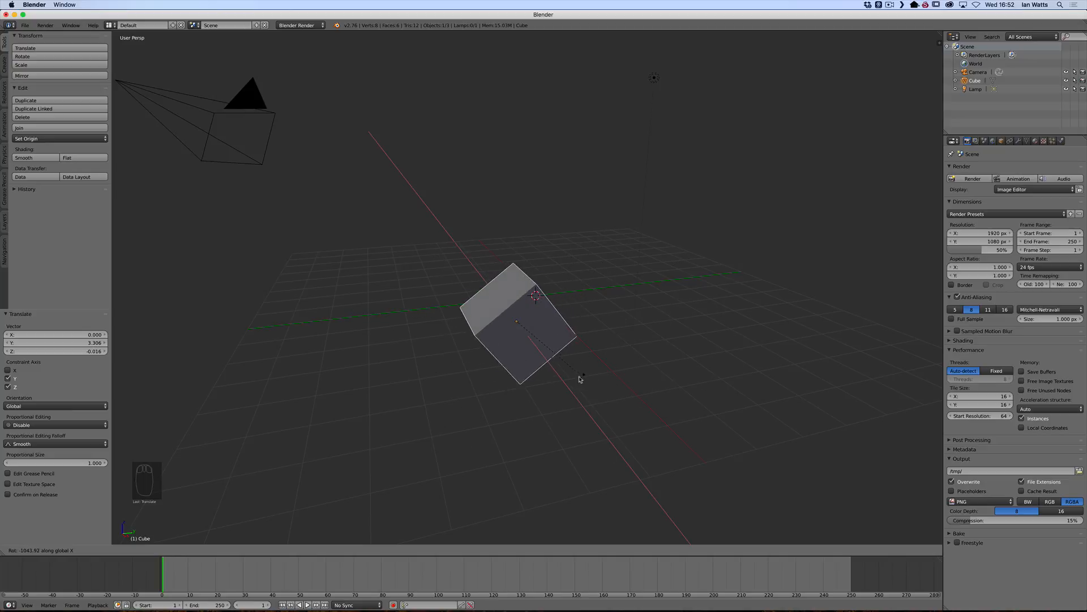
key(Escape)
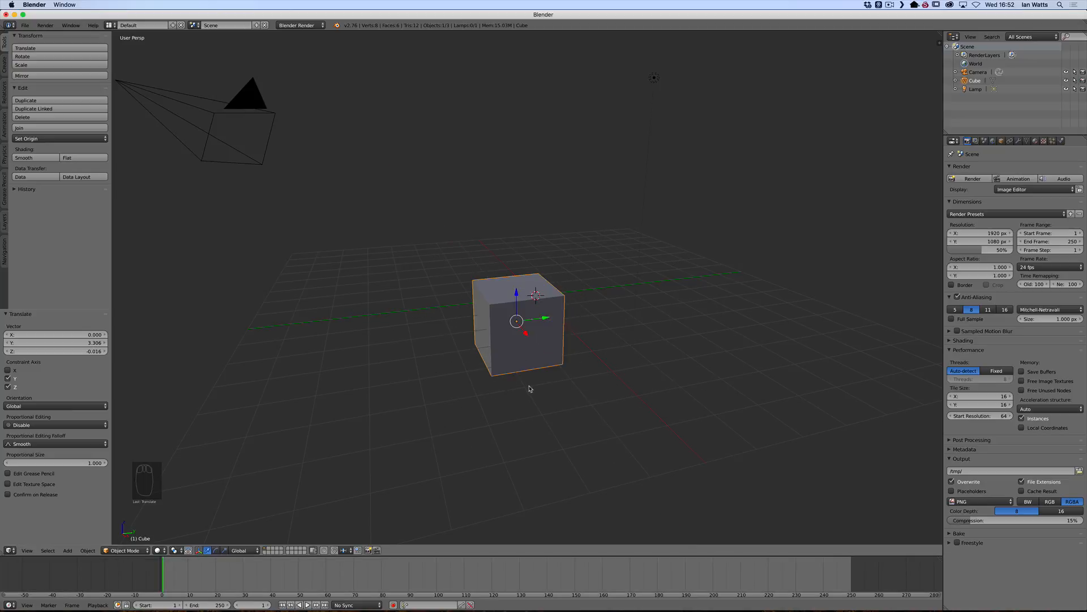
Try rotating the cube about the global Y axis and cancel the rotation
key(r)
key(y)
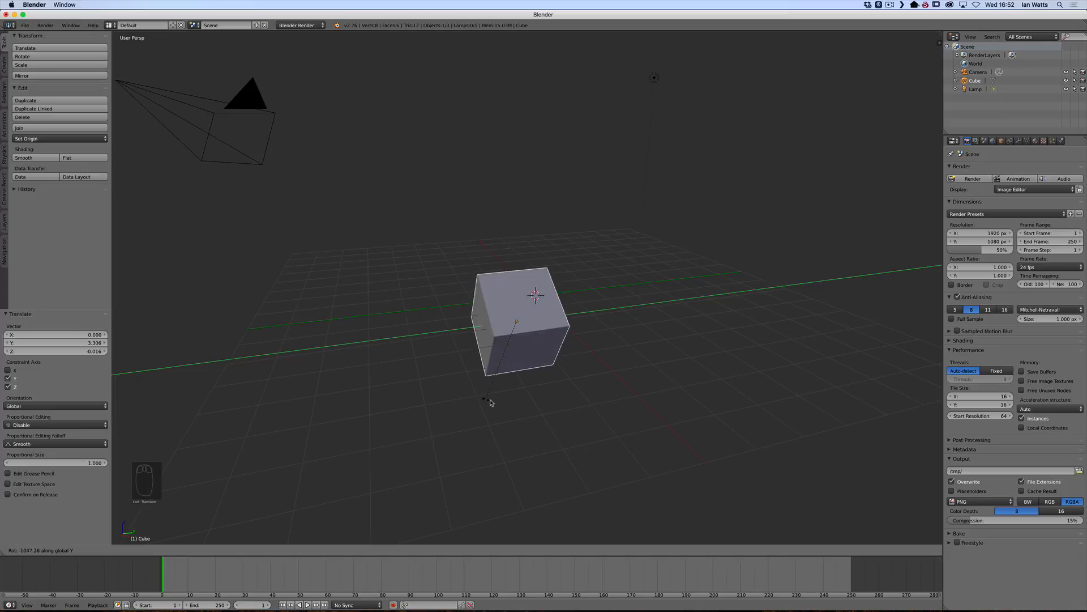
key(Escape)
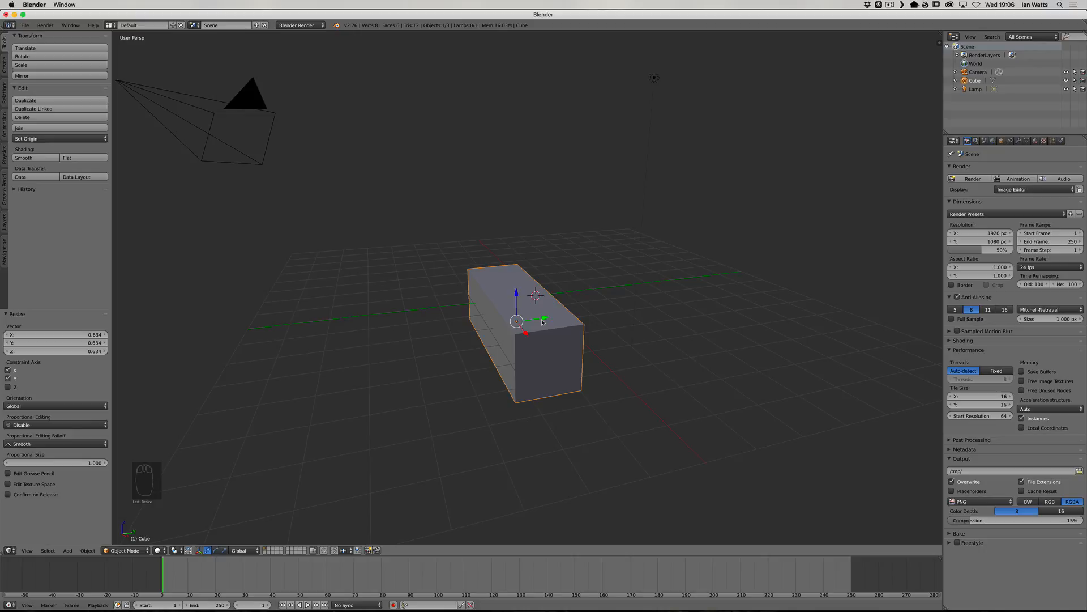
Scale the cube by about 1.3 along the global Y axis and by about 4.05 along the global X axis
key(super)
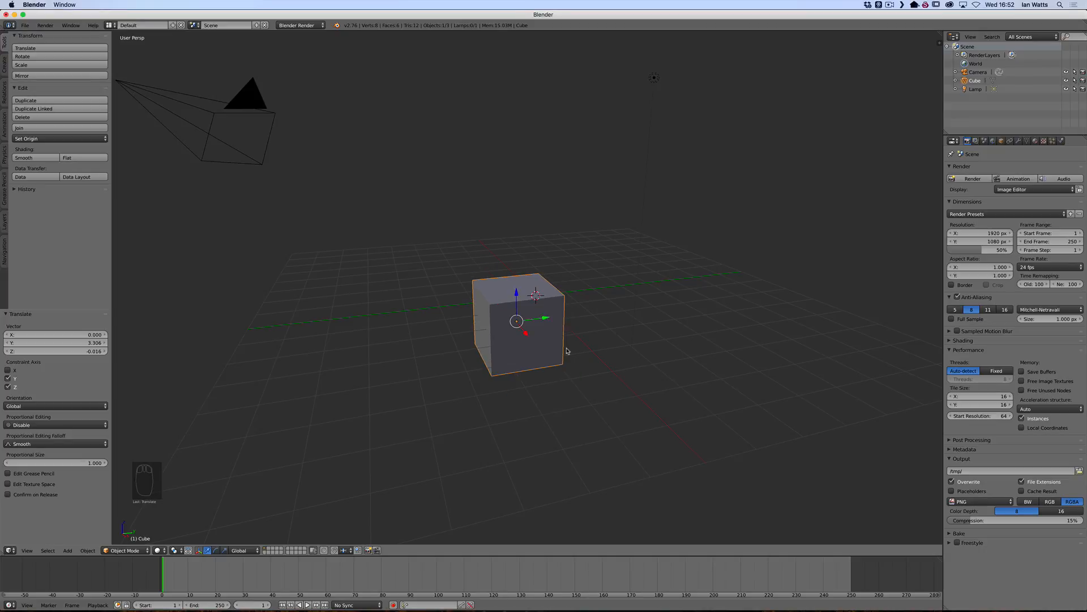
key(s)
key(y)
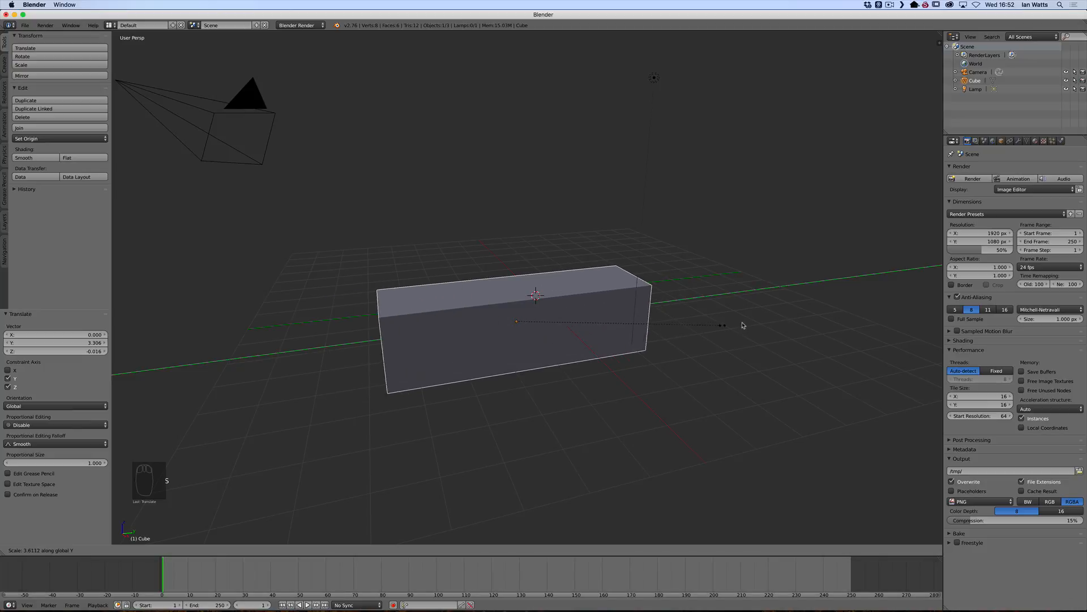
click(584, 351)
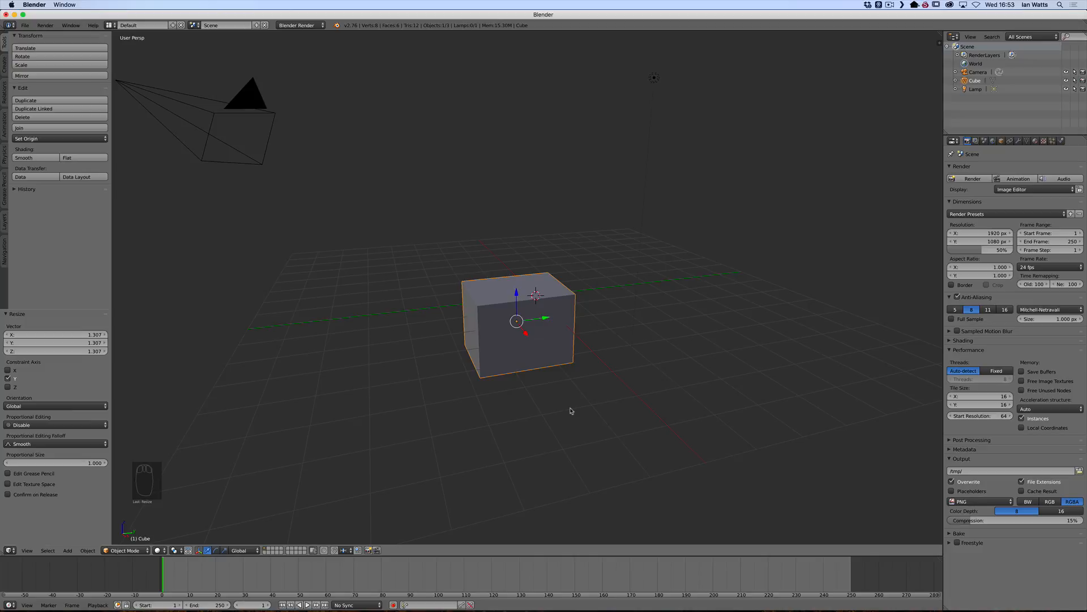
key(s)
key(x)
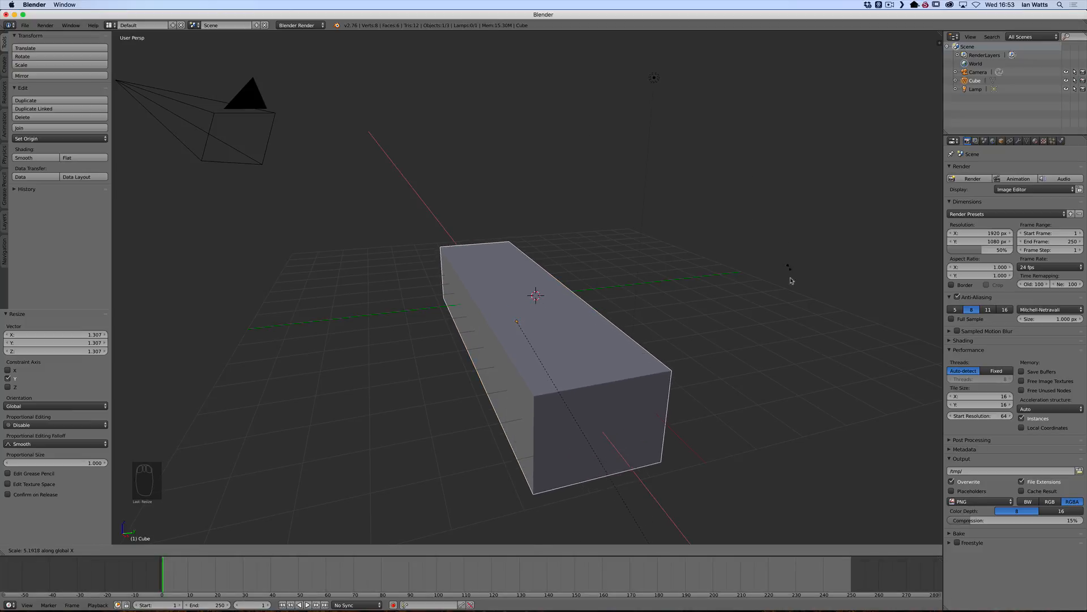
click(613, 215)
Scale the elongated box by about 0.87 along the global Z axis only
key(s)
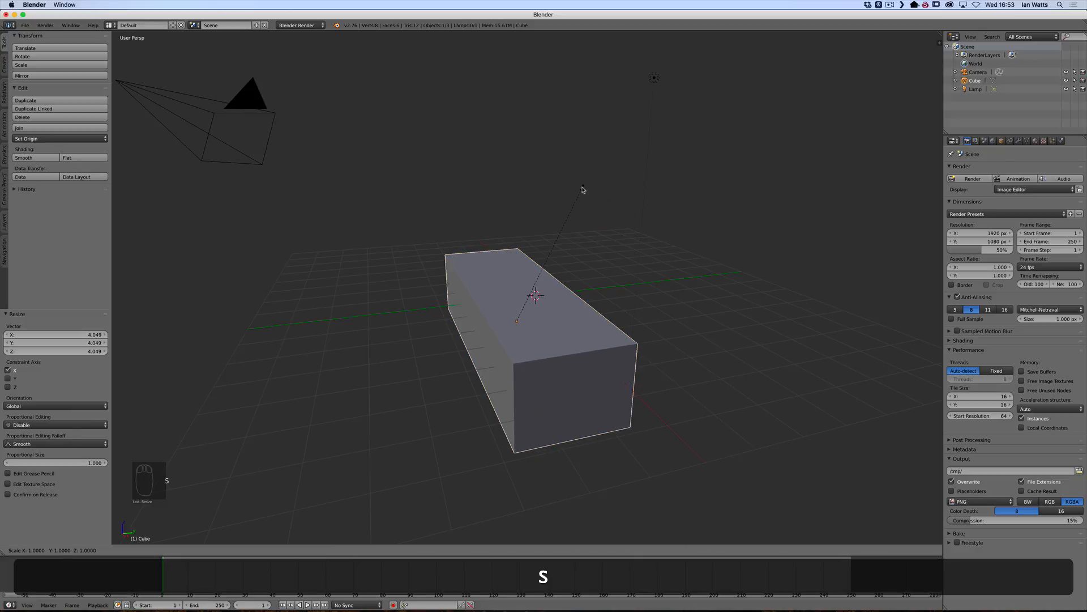
key(z)
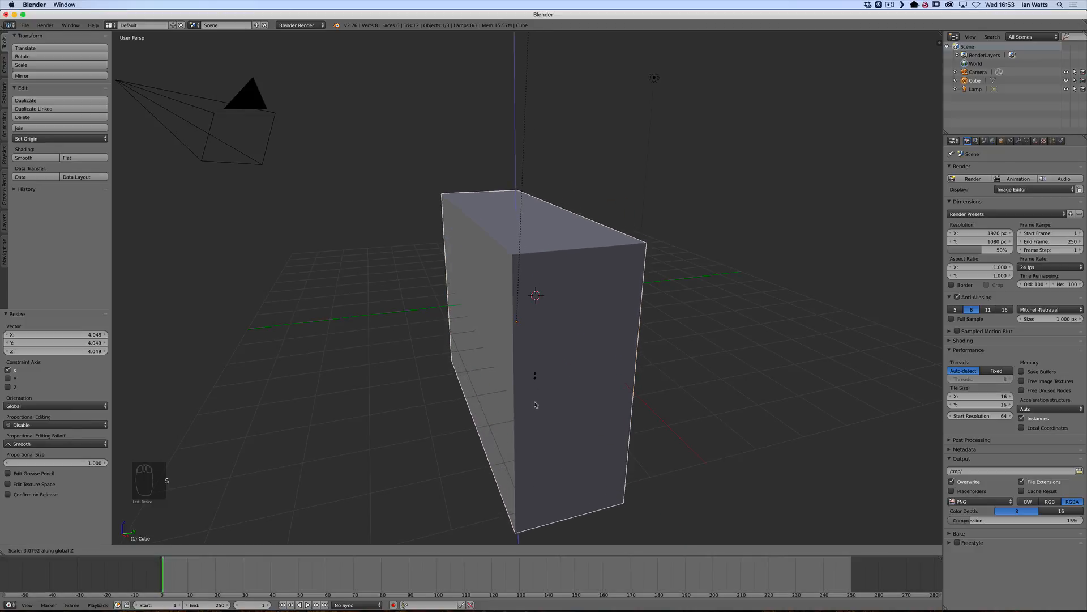
click(558, 189)
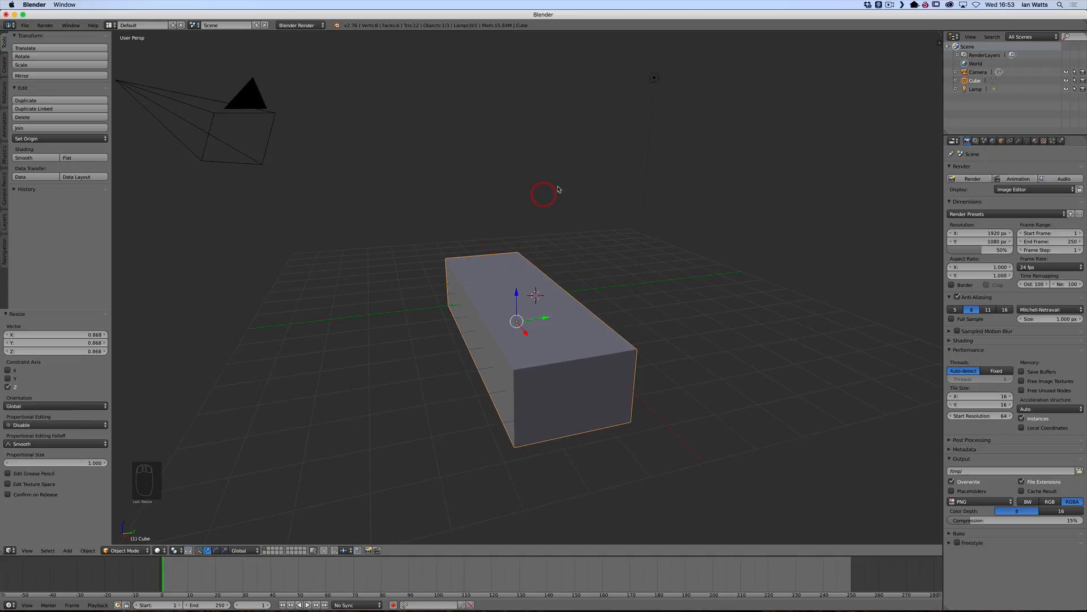
Scale the box by about 0.63 in X and Y with the global Z axis locked
key(s)
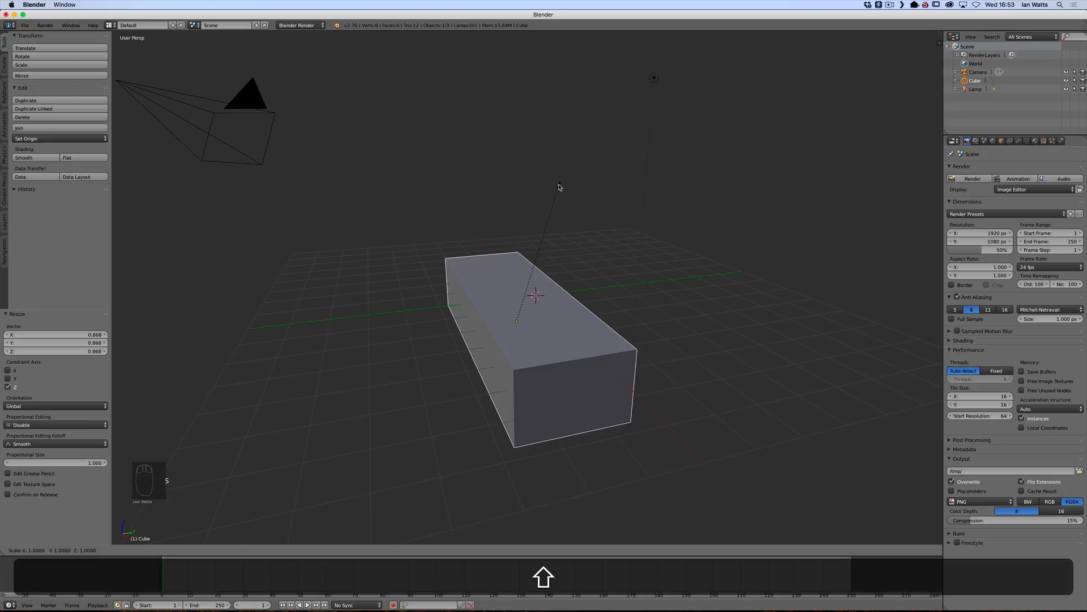
key(shift+z)
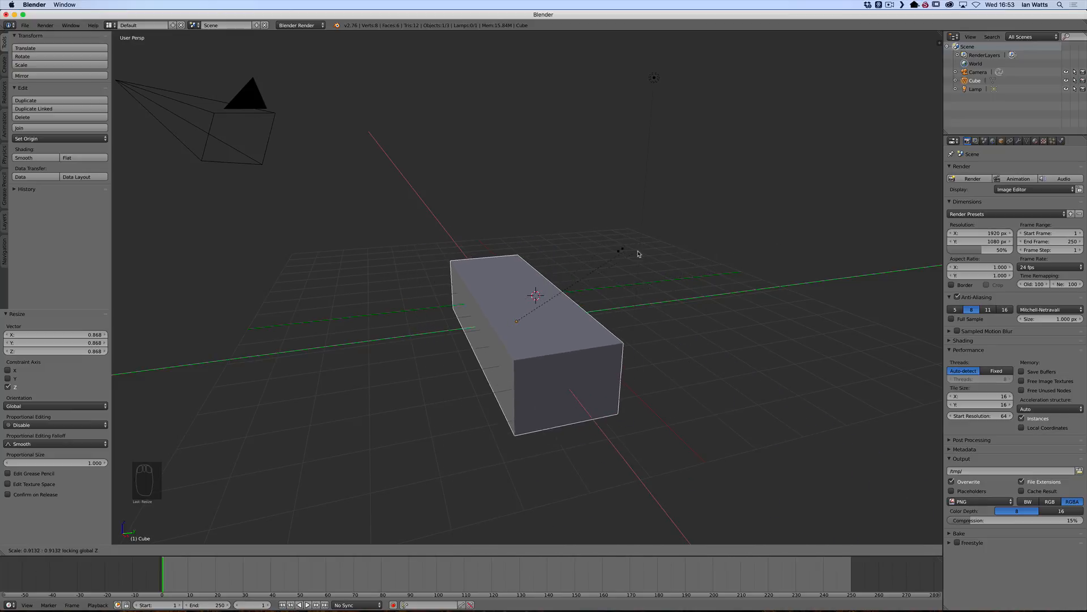
click(572, 254)
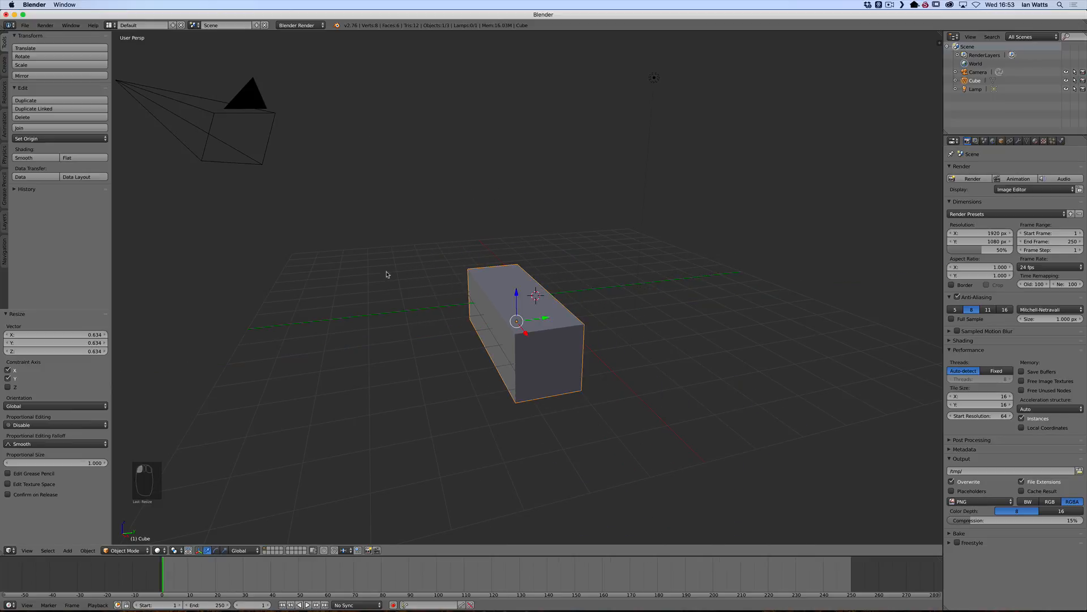